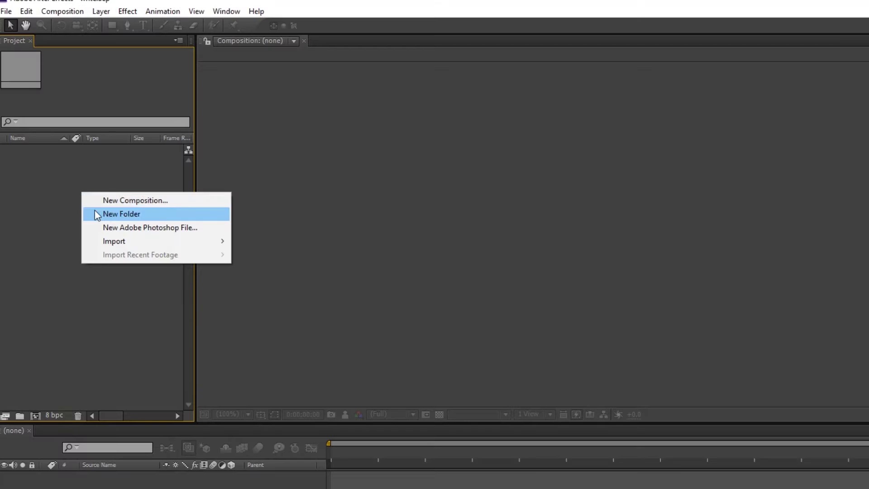
- Create a 1920×1080 composition named 'text' with a black background
left_click(136, 198)
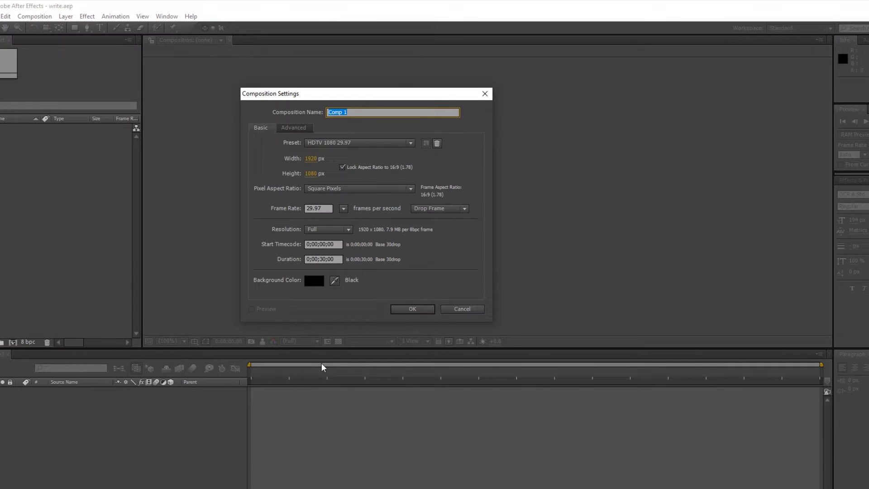
left_click(413, 308)
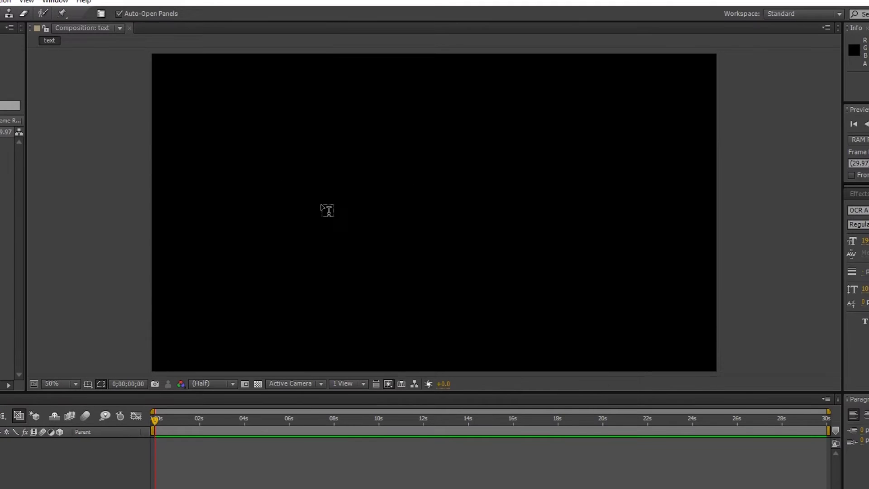
- Add a white 'hello' text layer in the composition and show the Align options
left_click(323, 211)
type("hell")
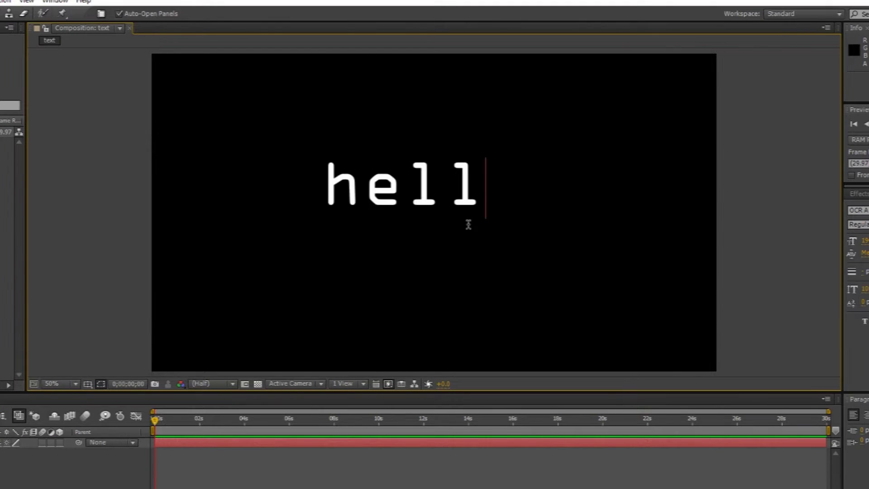
type("o")
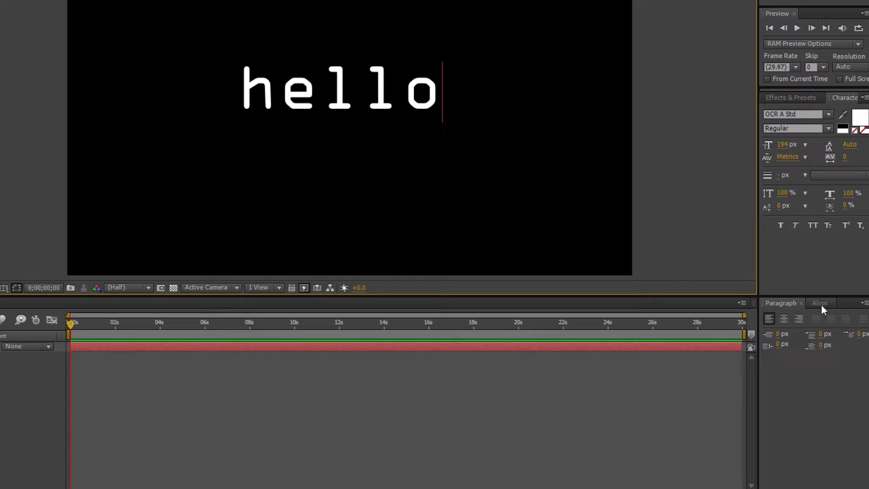
left_click(822, 305)
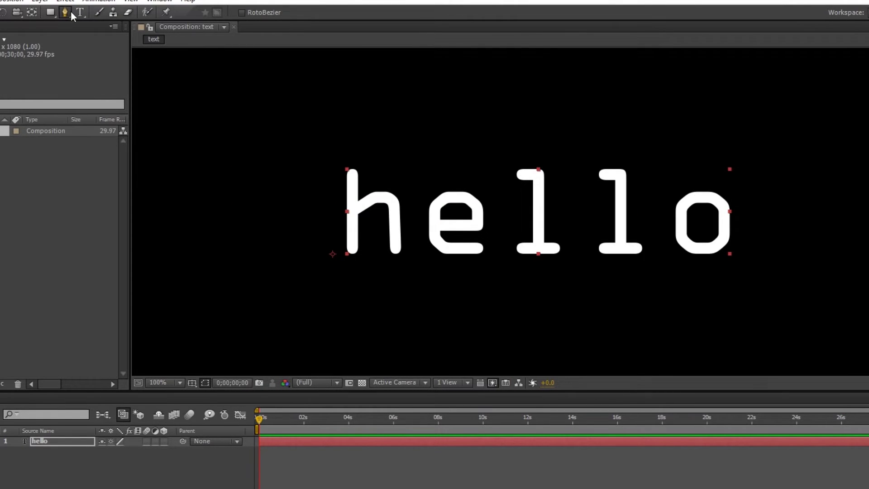
- Draw a Pen mask path through the letters of 'hello' from h to o
mouse_move(248, 175)
left_mouse_down()
mouse_move(292, 224)
mouse_move(338, 249)
mouse_move(346, 201)
mouse_move(354, 232)
mouse_move(414, 251)
mouse_move(418, 182)
mouse_move(506, 180)
mouse_move(520, 252)
mouse_move(541, 253)
left_mouse_up()
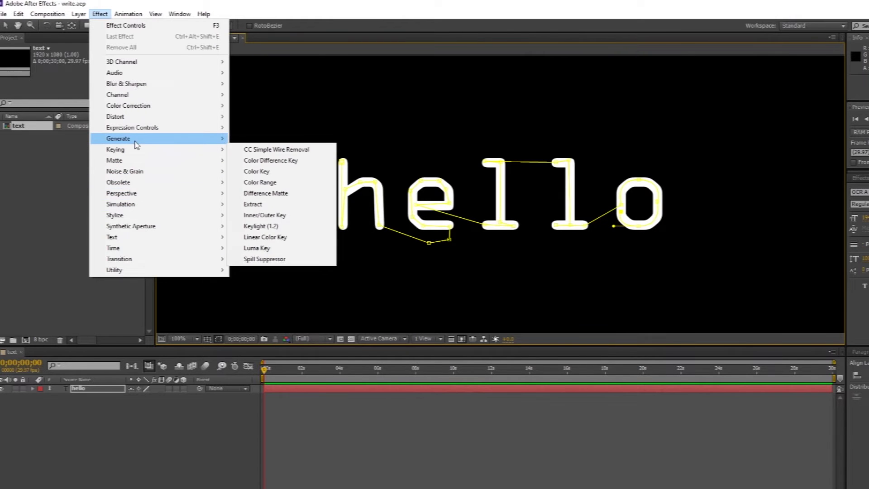
mouse_move(119, 139)
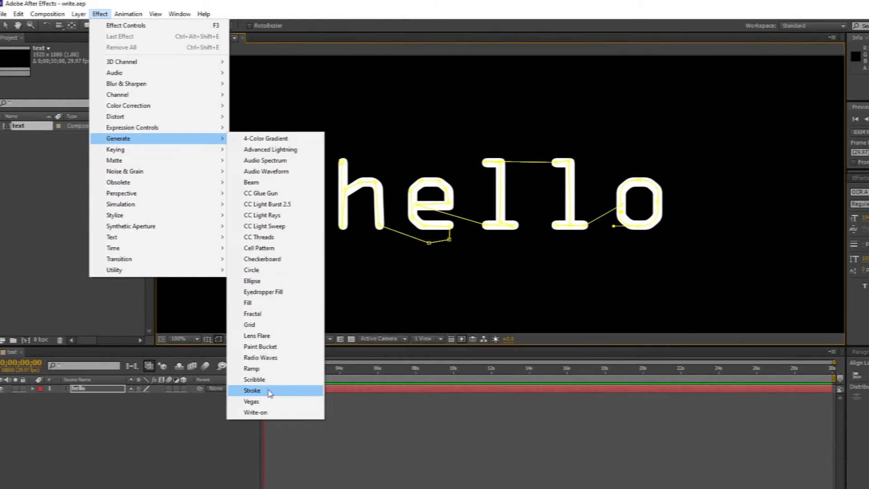
- Apply Stroke with brush size 30 and Paint Style 'Reveal Original Image'
left_click(253, 391)
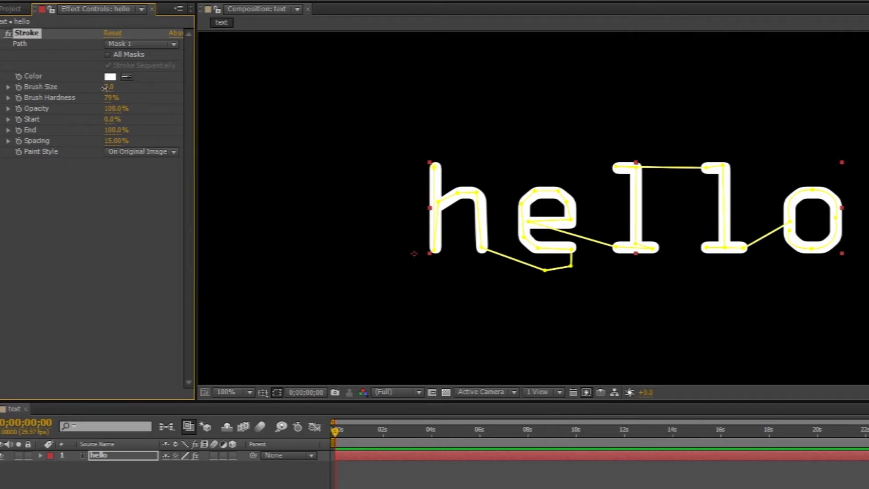
type("30")
key("Return")
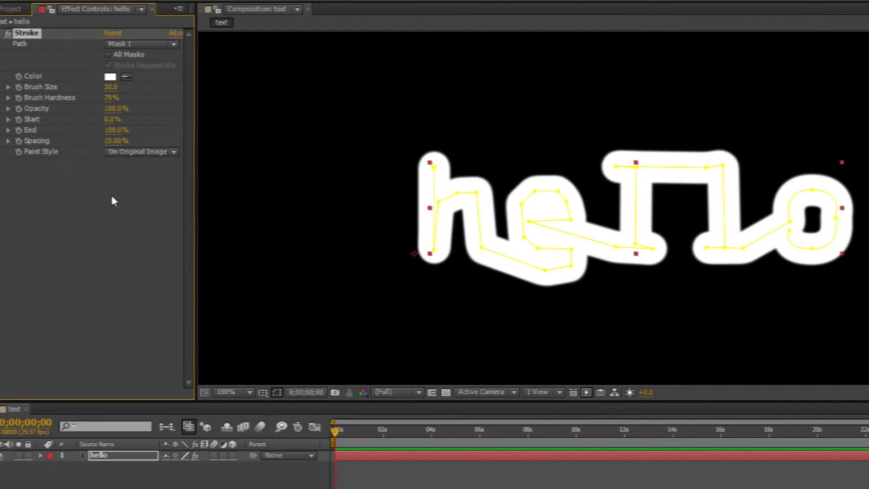
left_click(149, 153)
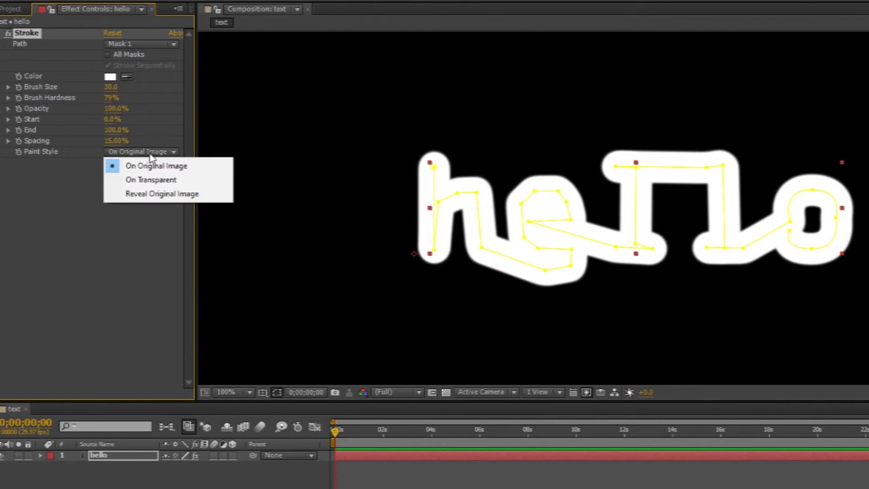
left_click(167, 195)
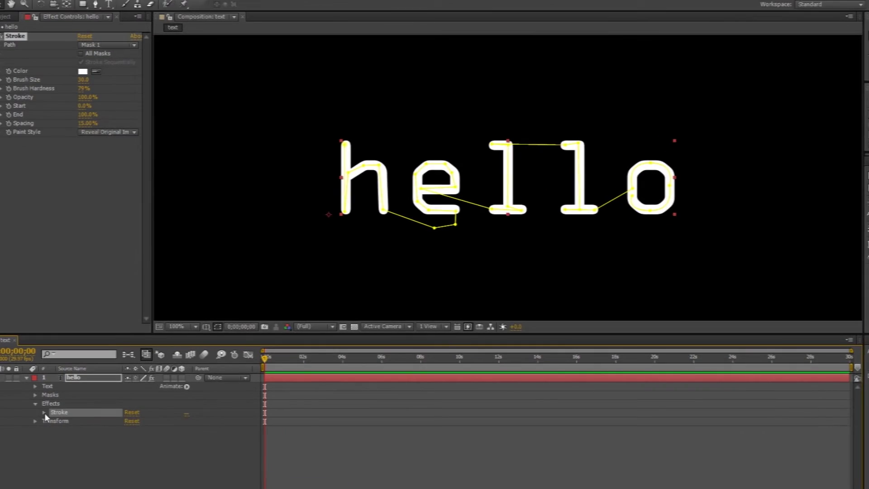
- Keyframe the stroke End at 100% around two seconds
left_click(44, 413)
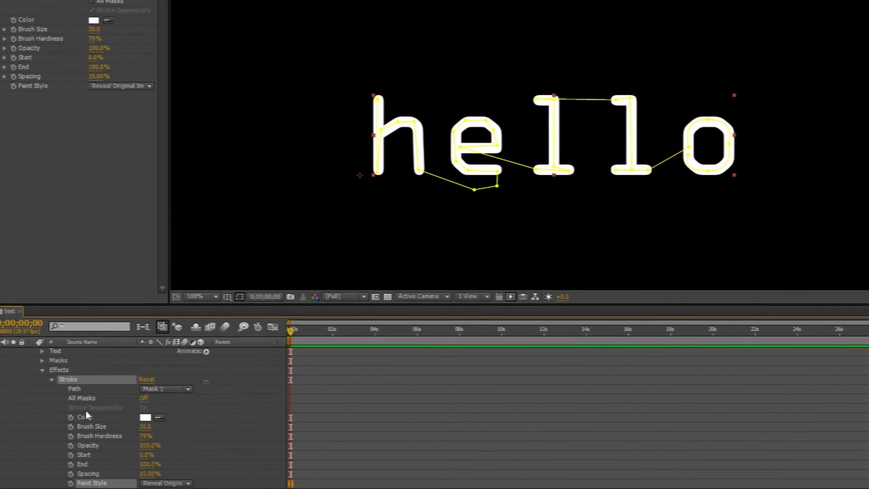
left_click(94, 445)
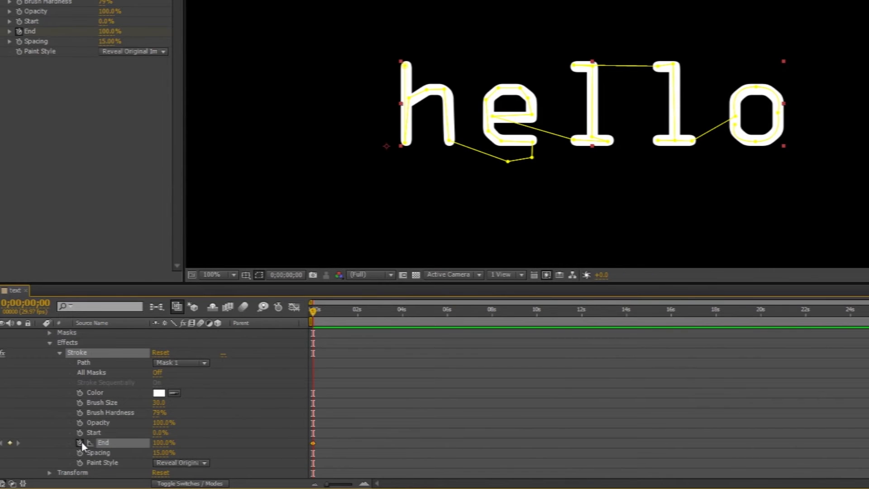
left_click(359, 316)
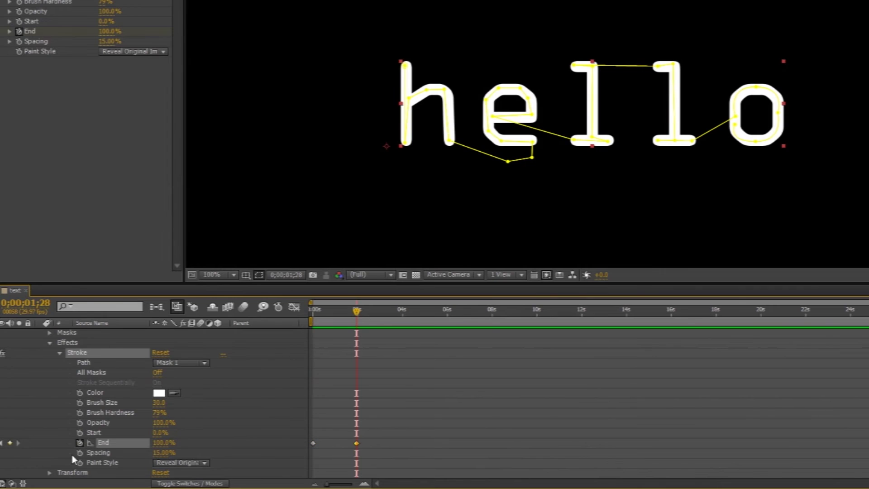
- Set the stroke End to 0% at the start and preview the write-on
left_click(3, 443)
left_click(158, 443)
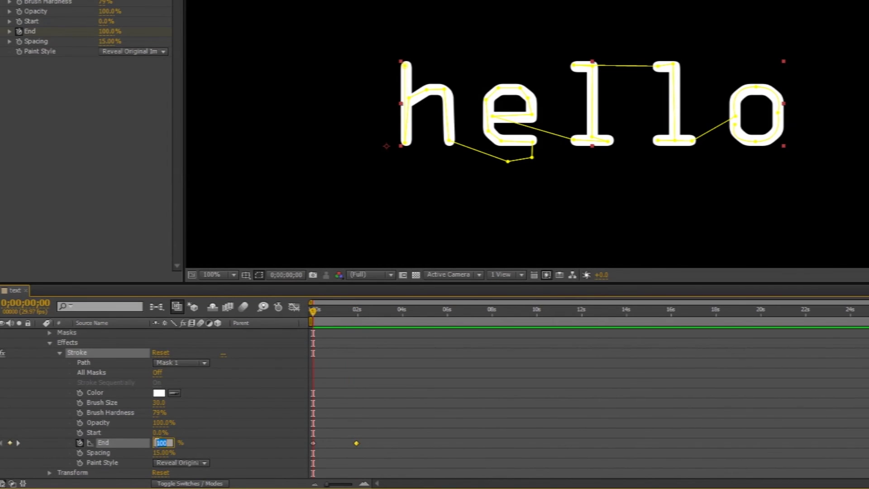
type("0")
key("Return")
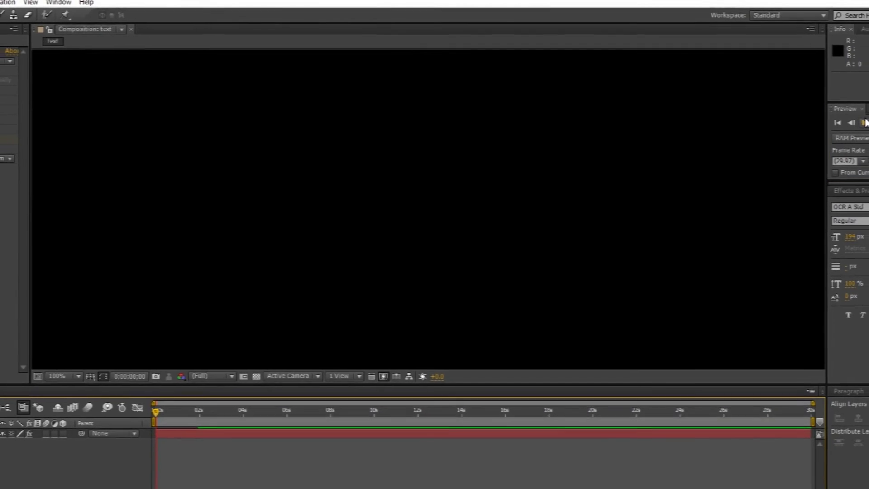
left_click(865, 122)
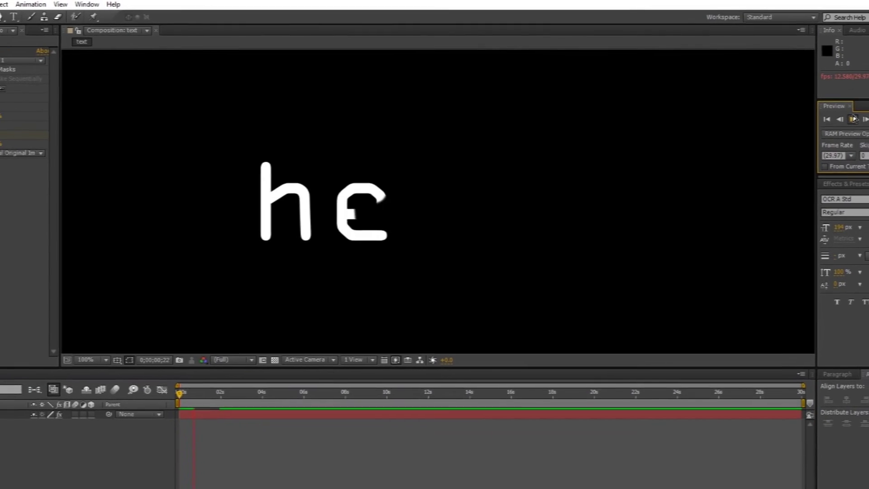